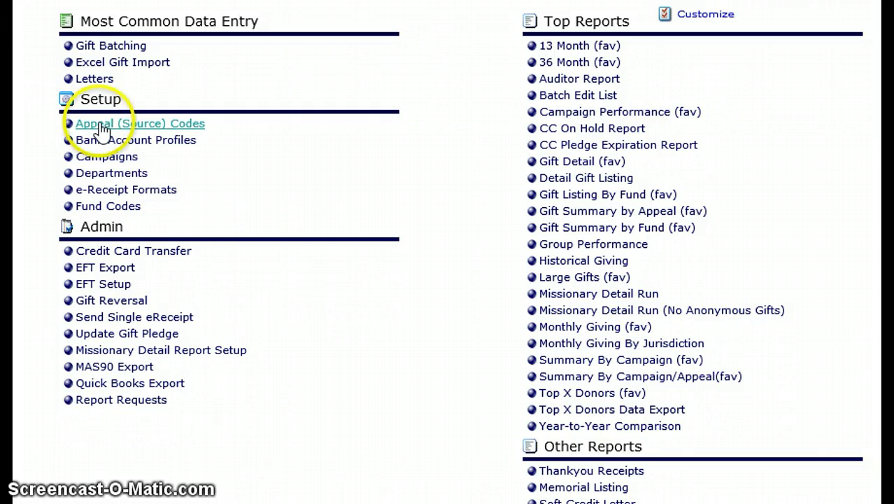
Start a new appeal (source) code record and enter the description "Training Video Appeal".
left_click(102, 126)
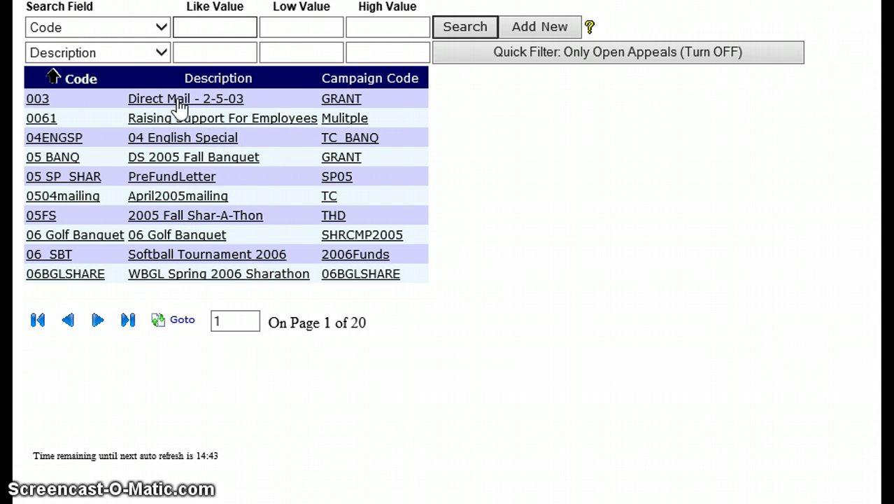
left_click(518, 25)
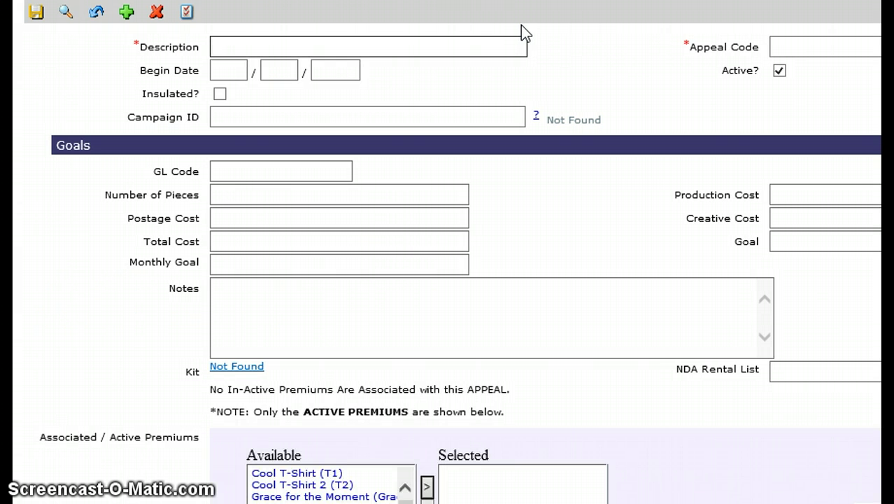
left_click(543, 41)
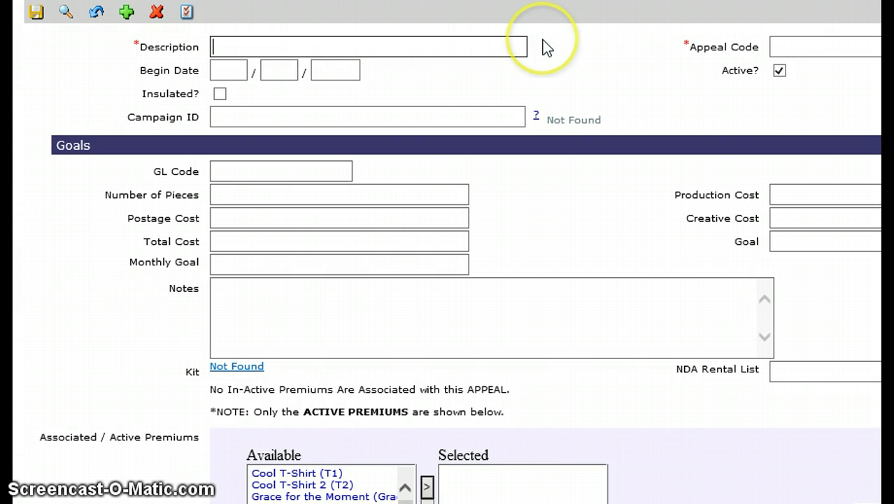
left_click(489, 47)
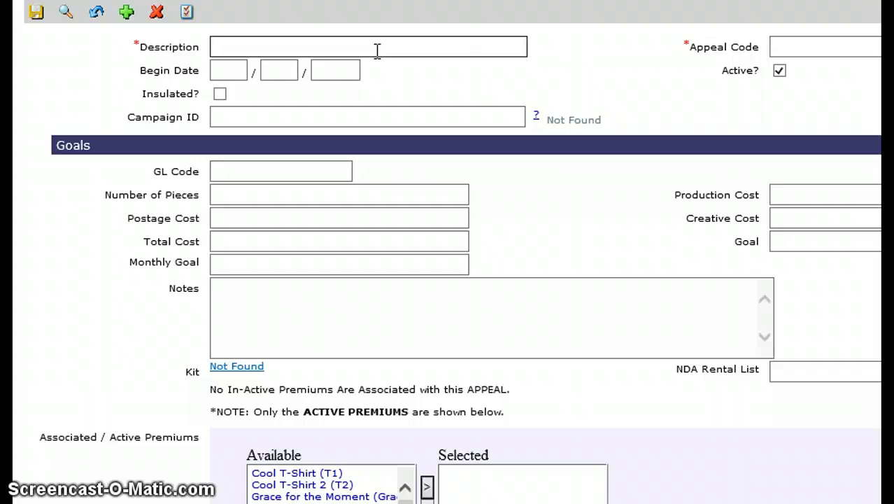
type("Tra")
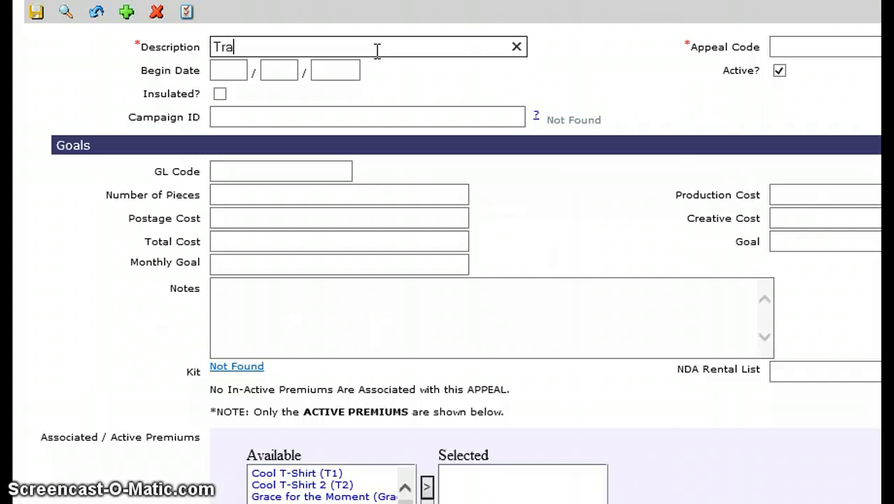
type("ining Video Appeal")
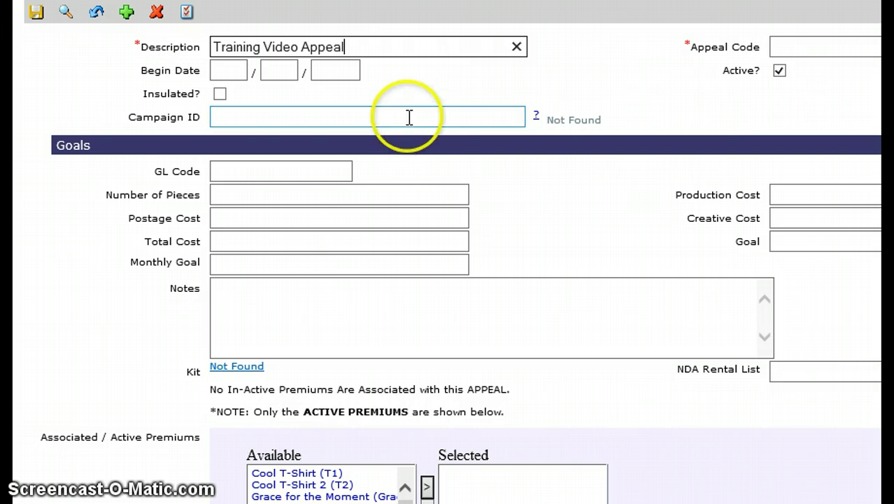
Try the Insulated and Active options on the new appeal, setting Insulated back to off and Active back to on.
left_click(795, 46)
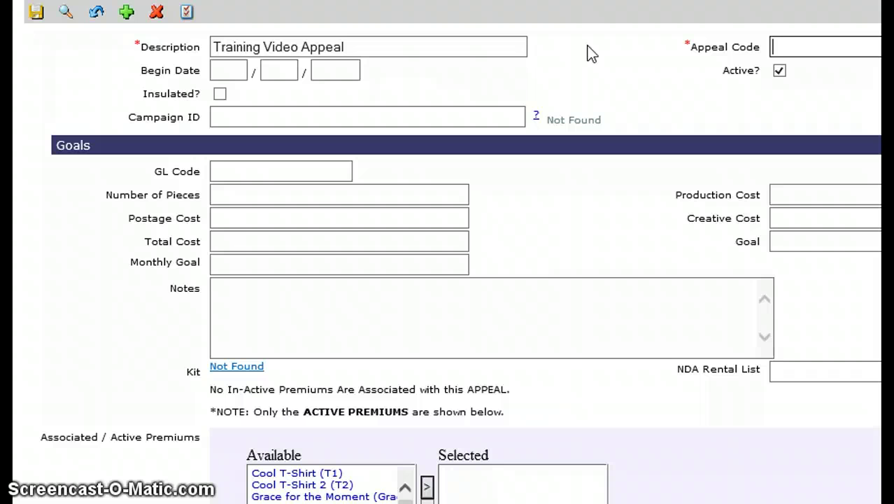
left_click(589, 68)
left_click(221, 95)
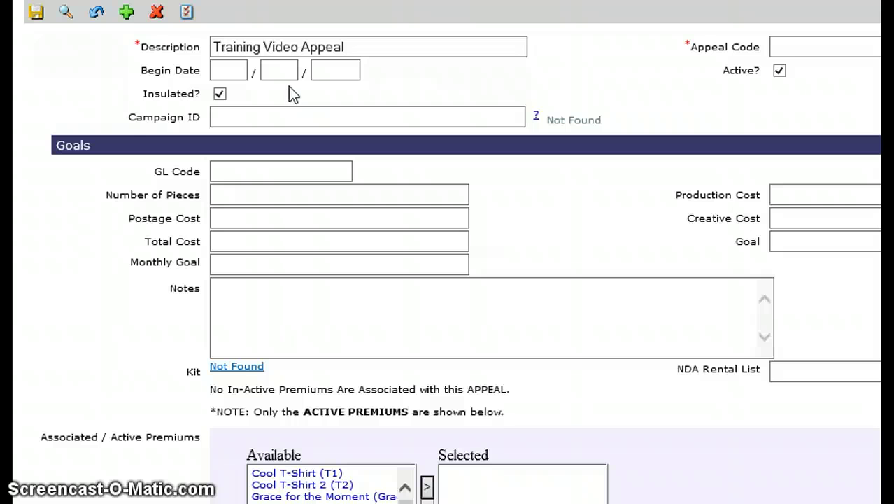
left_click(288, 93)
left_click(220, 94)
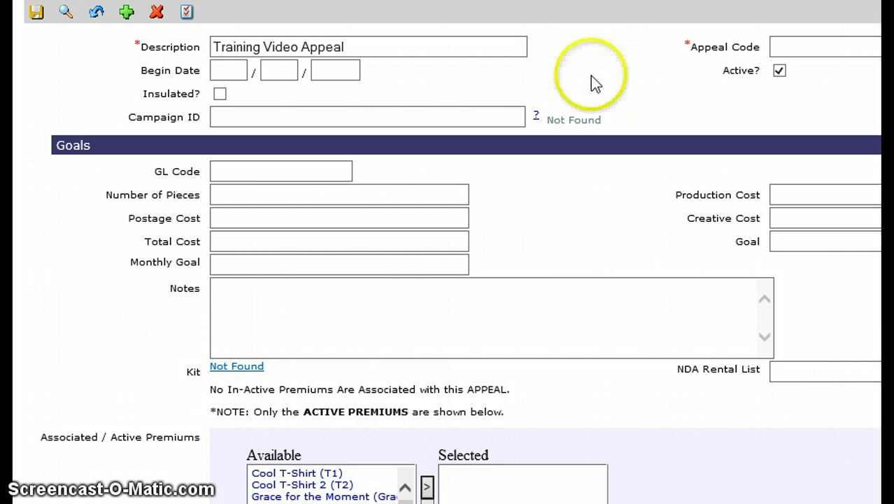
left_click(778, 70)
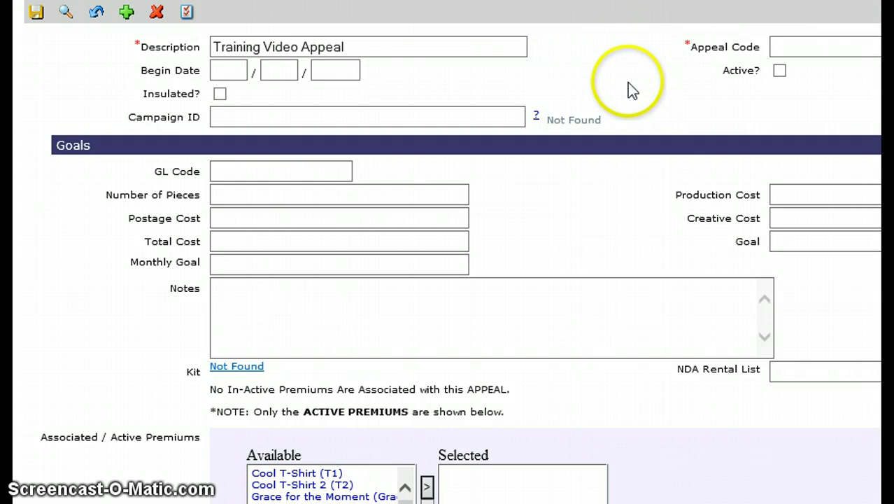
left_click(778, 72)
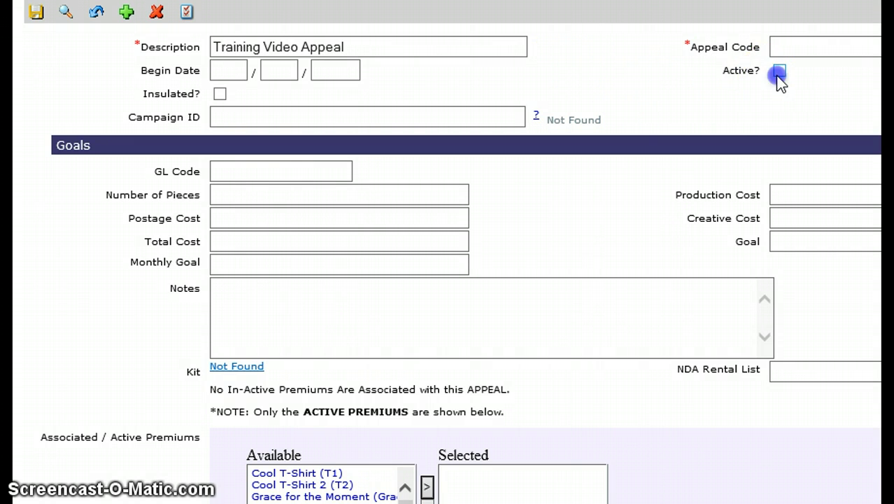
Examine the appeal's Campaign ID, GL Code, Number of Pieces, Postage Cost and Total Cost fields.
left_click(393, 123)
left_click(381, 119)
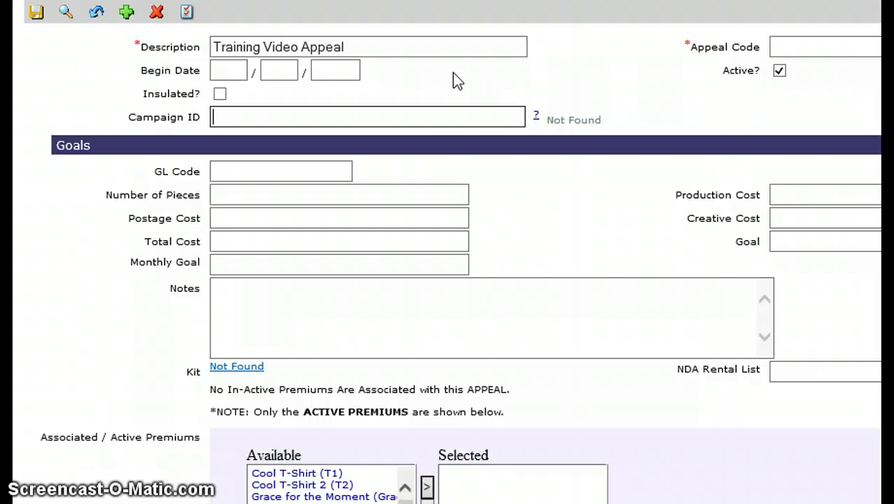
left_click(450, 148)
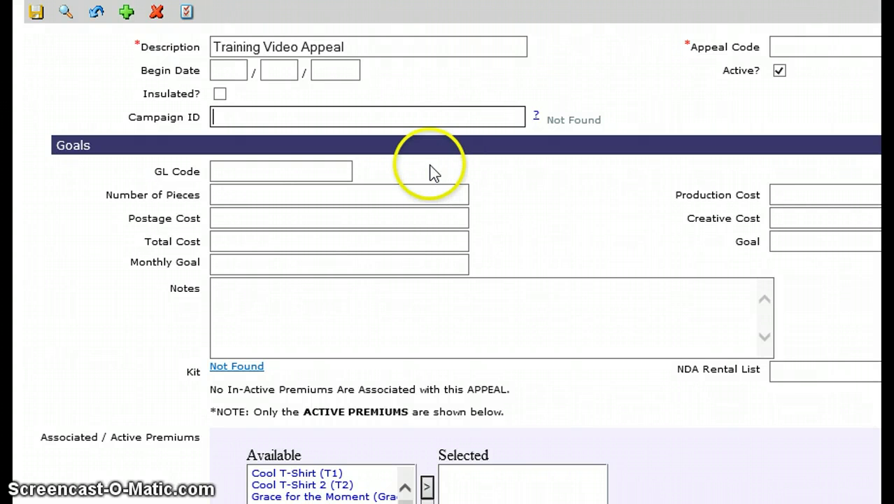
left_click(307, 171)
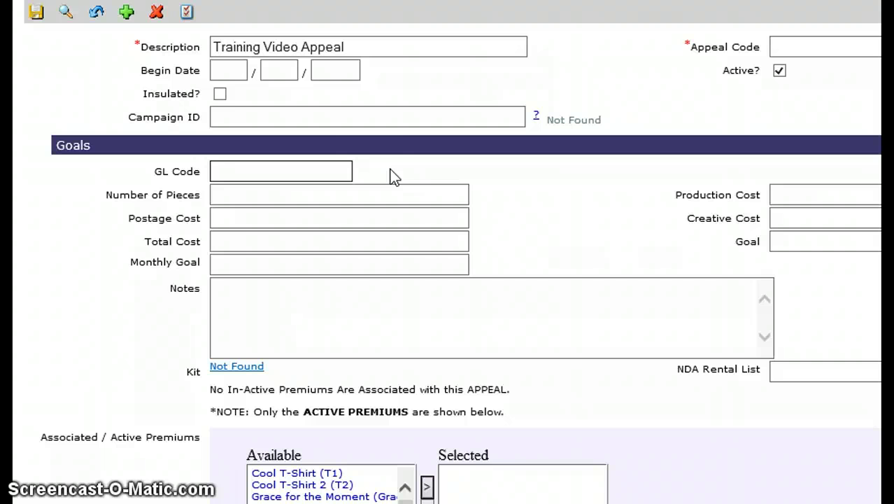
left_click(371, 161)
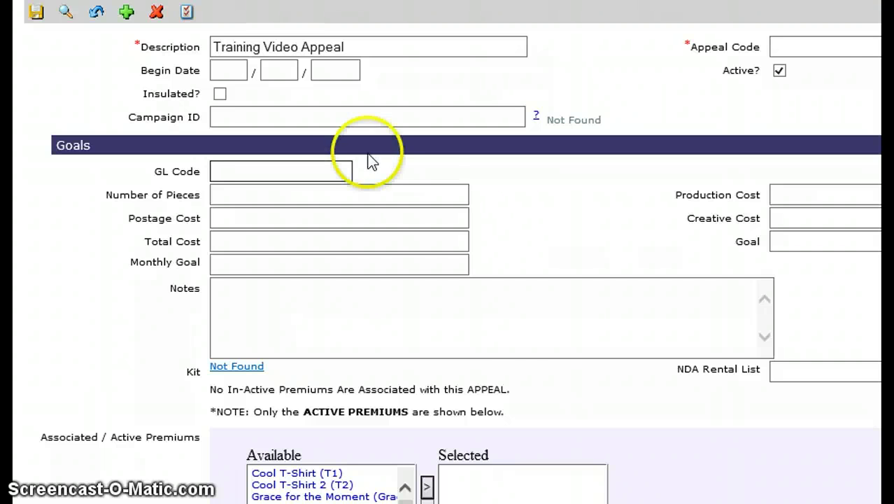
left_click(215, 198)
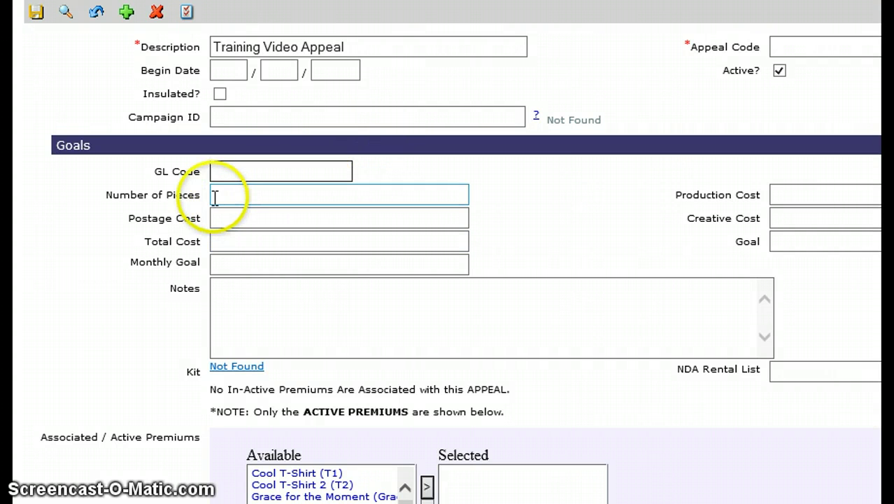
left_click(456, 239)
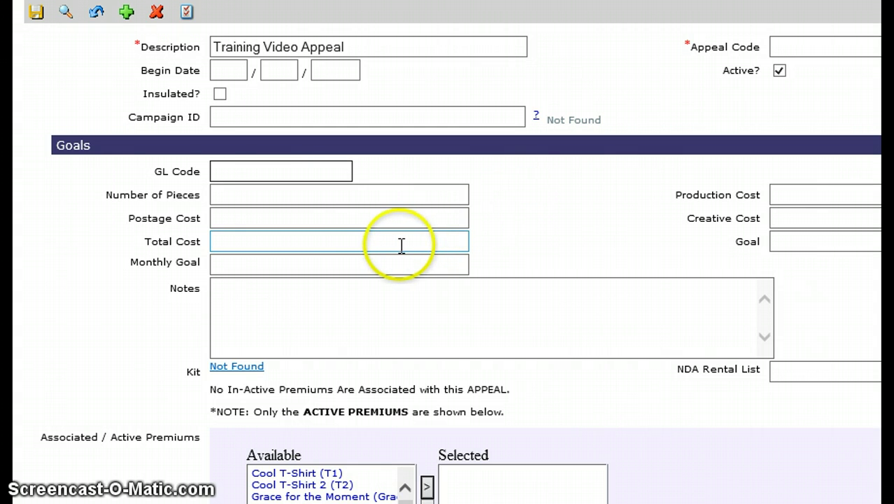
left_click(354, 224)
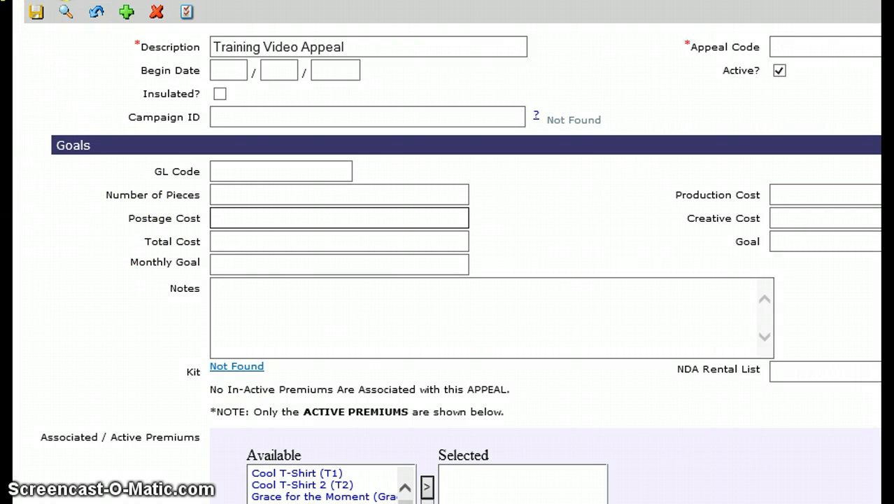
Start a new fund code record and enter the description "Training Class Fund".
left_click(66, 0)
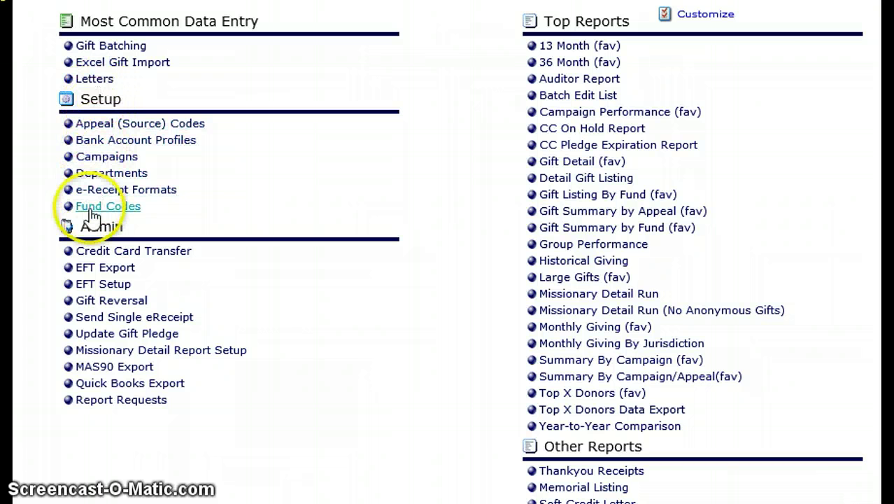
left_click(91, 209)
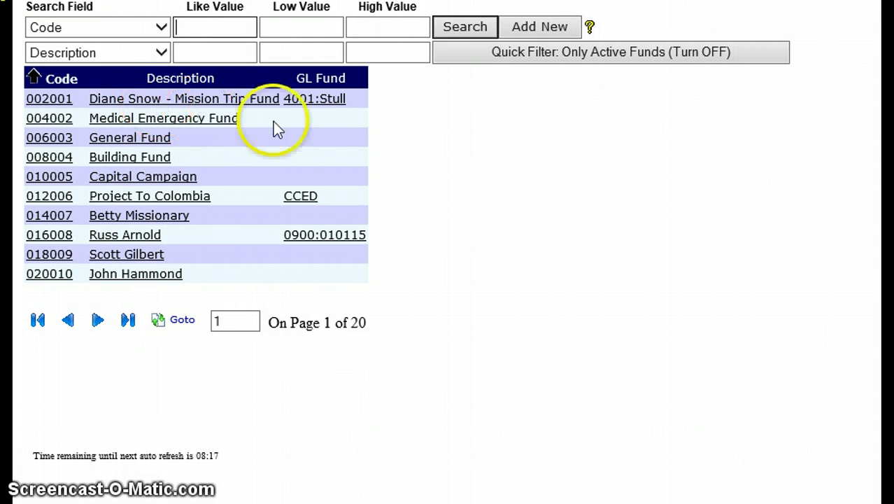
left_click(511, 30)
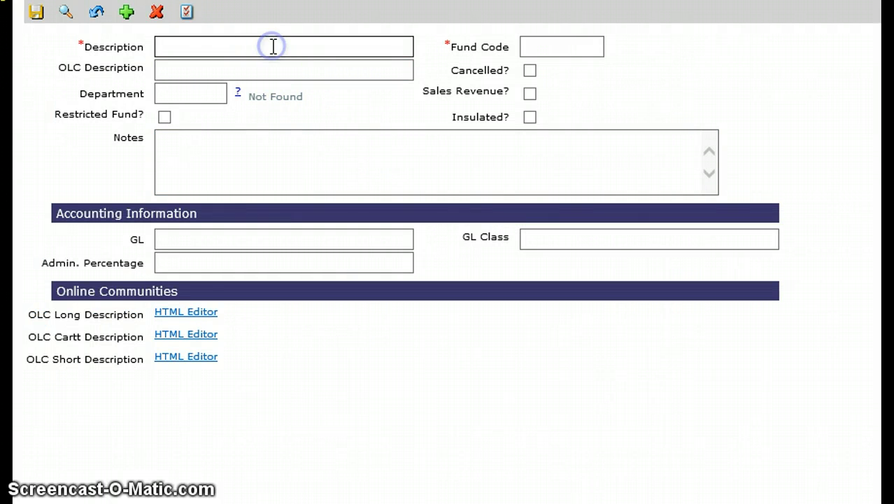
type("Training lc")
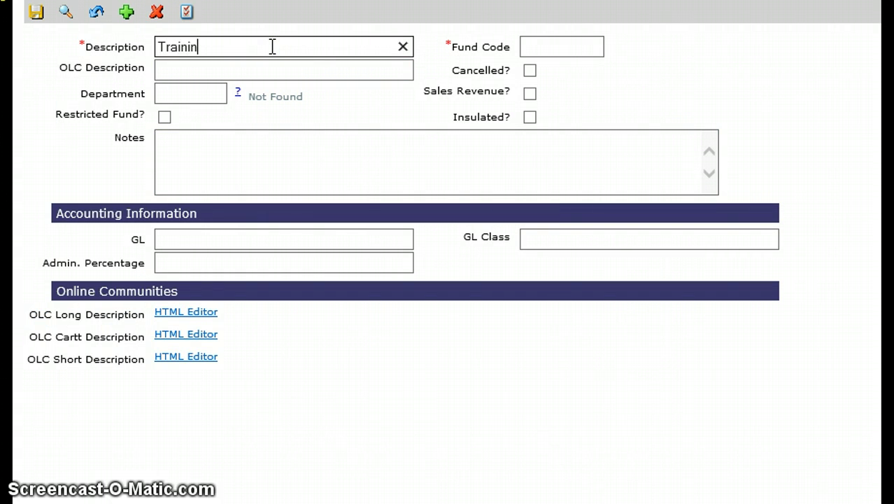
key("BackSpace")
key("BackSpace")
type("Class fun")
key("BackSpace")
key("BackSpace")
key("BackSpace")
type("Fund")
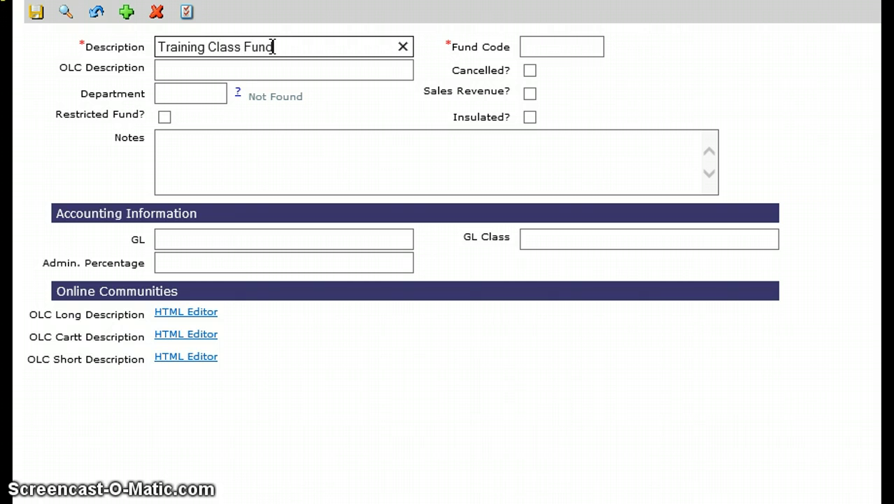
Review the new fund's Fund Code, OLC Description and Department fields.
left_click(535, 51)
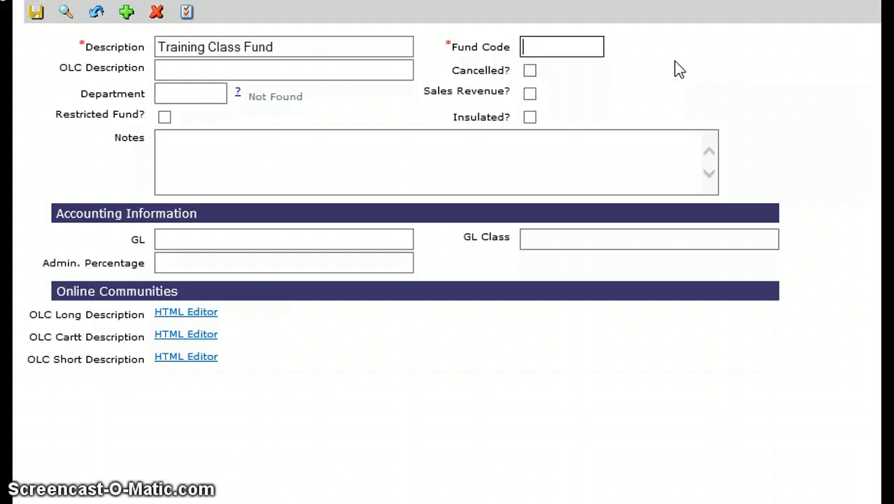
left_click(295, 69)
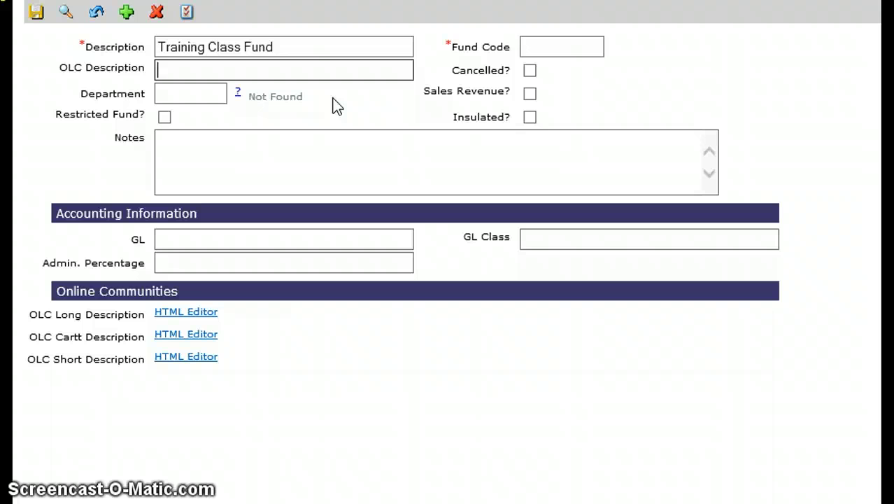
left_click(220, 93)
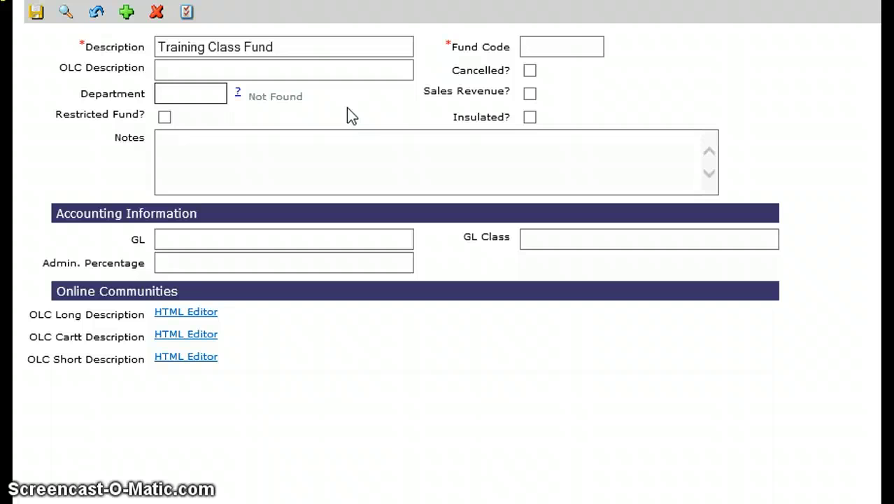
left_click(347, 143)
Try the Cancelled and Sales Revenue options on the new fund, clearing each one again.
left_click(528, 70)
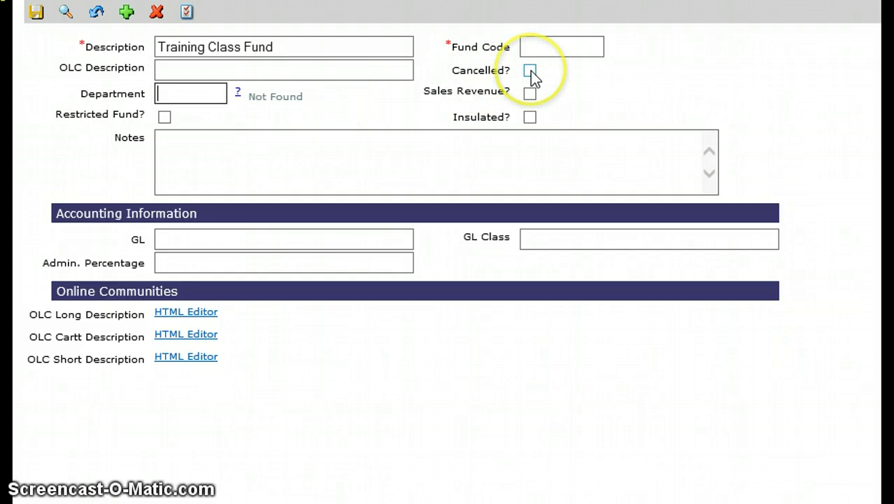
left_click(529, 71)
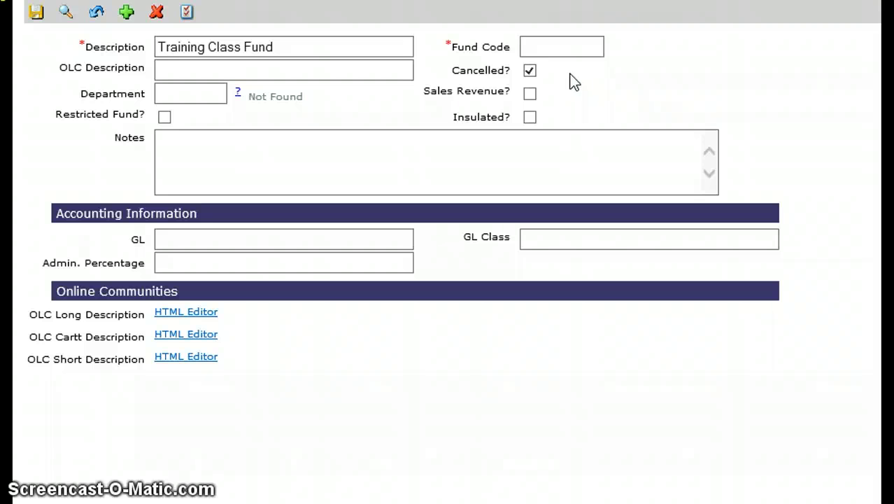
left_click(523, 77)
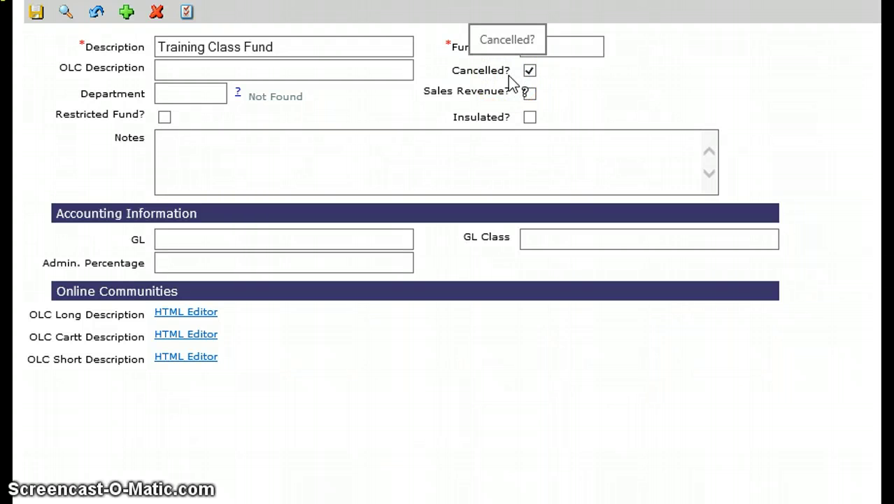
left_click(530, 71)
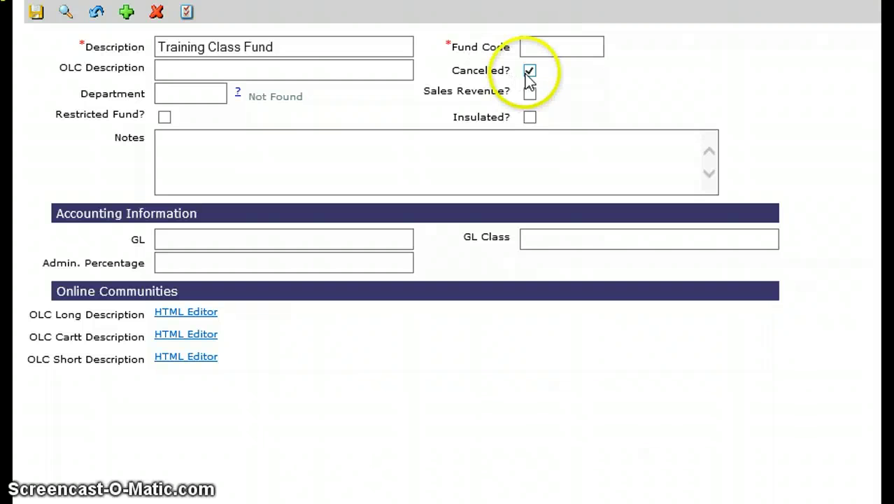
left_click(559, 76)
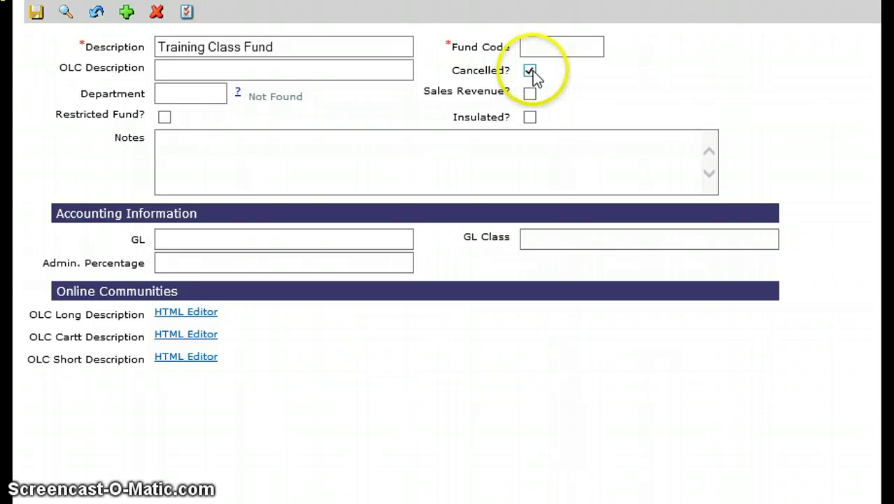
left_click(530, 71)
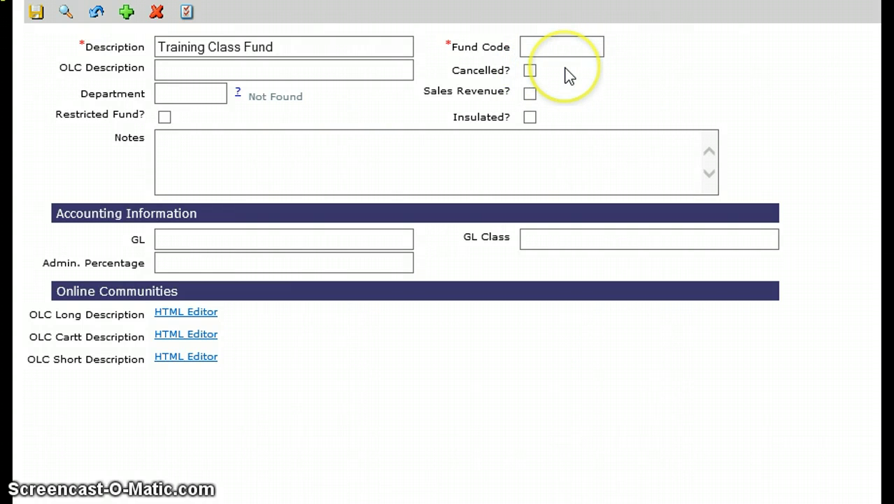
left_click(529, 94)
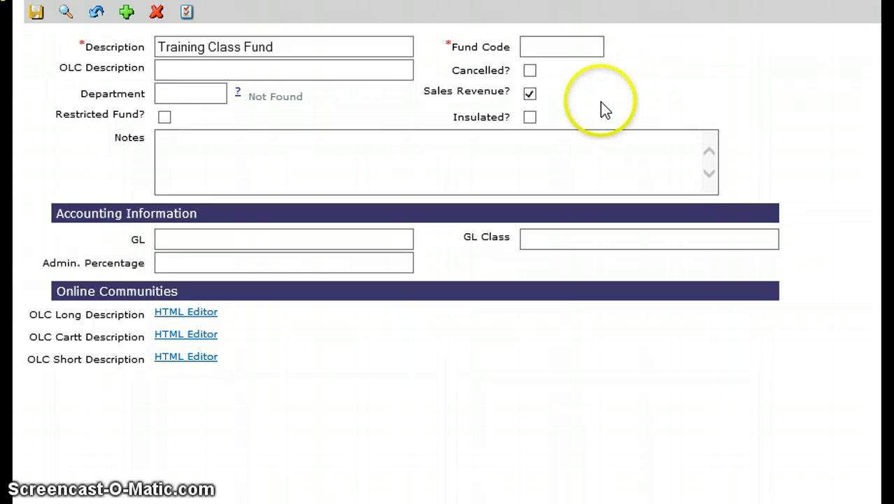
left_click(530, 93)
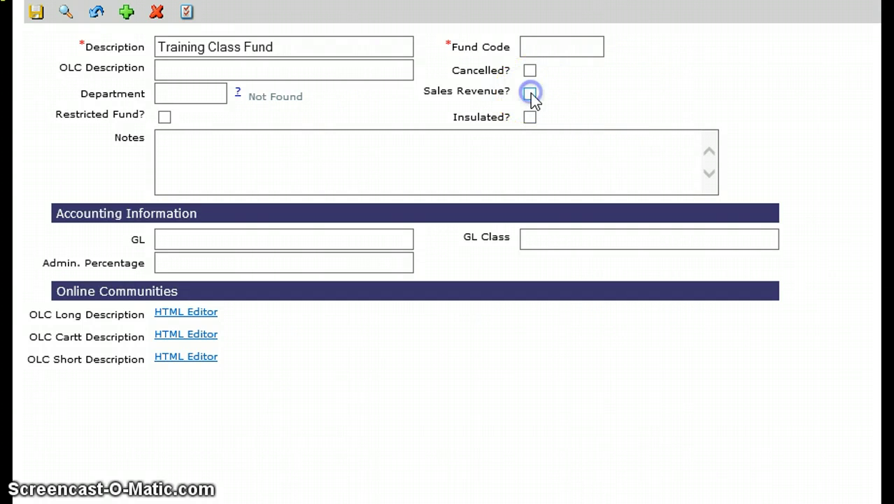
Mark the new training fund as Insulated.
left_click(530, 119)
left_click(592, 124)
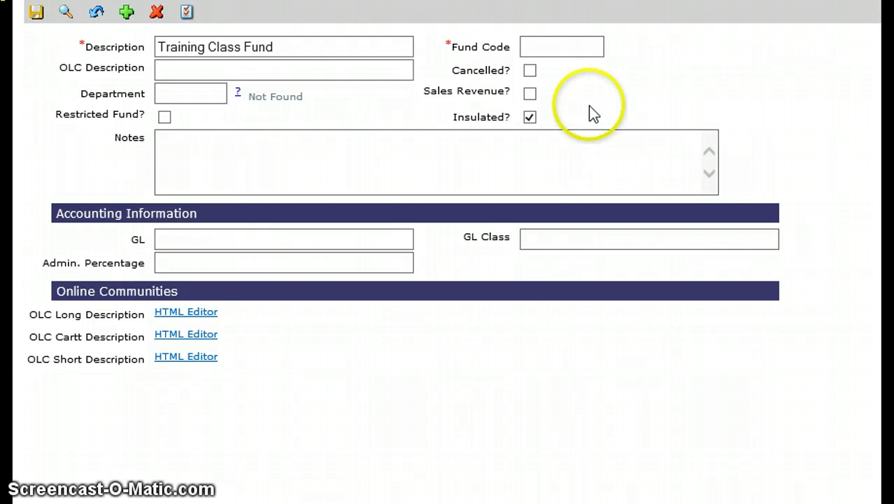
Clear the training fund's Insulated option, then try the Restricted Fund option and leave it unchecked.
left_click(528, 117)
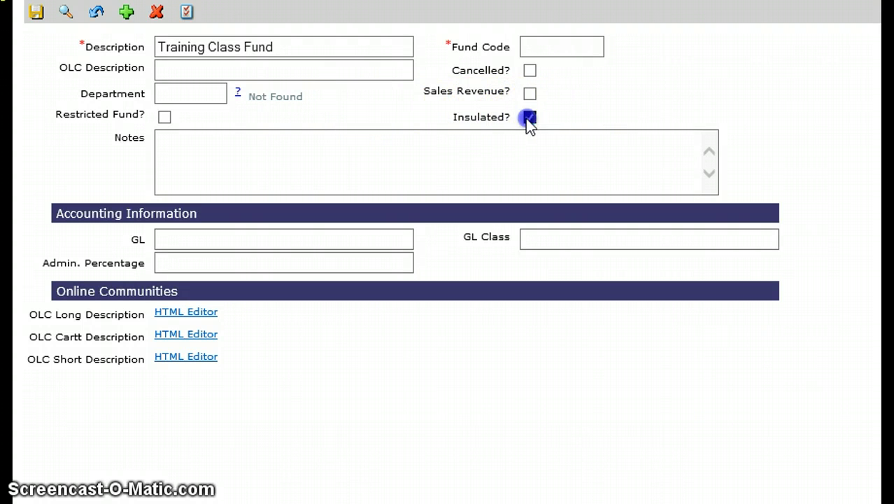
left_click(165, 117)
left_click(168, 117)
left_click(168, 117)
Review the training fund's Notes field and the GL and GL Class fields under Accounting Information.
left_click(333, 139)
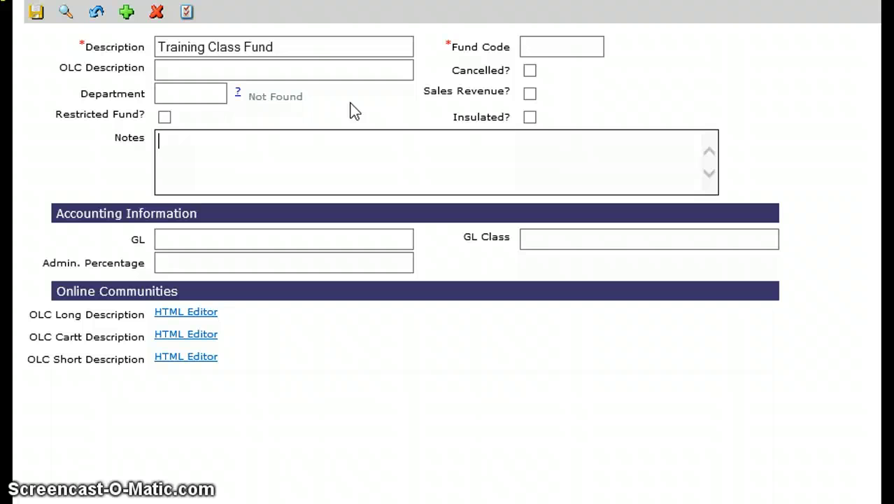
left_click(335, 137)
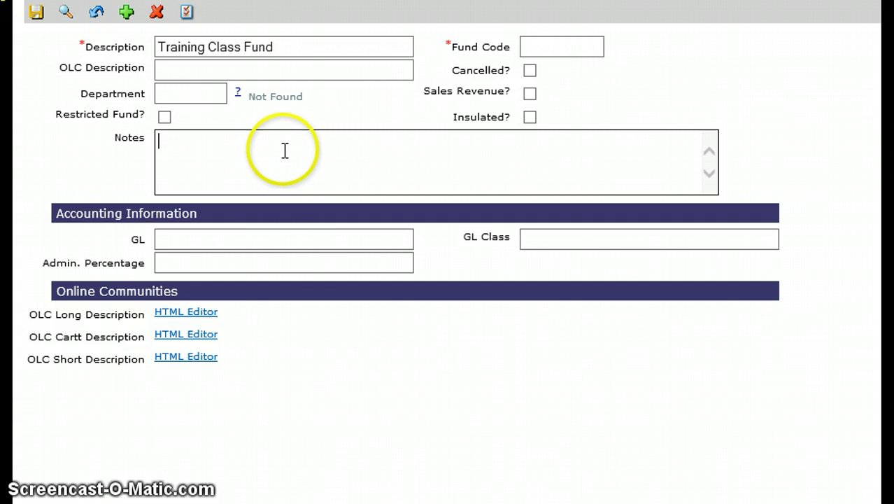
left_click(171, 239)
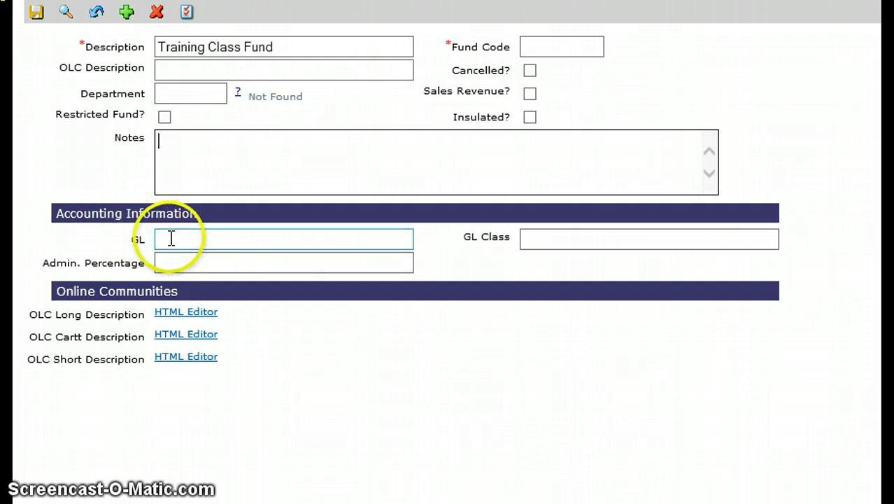
left_click(170, 238)
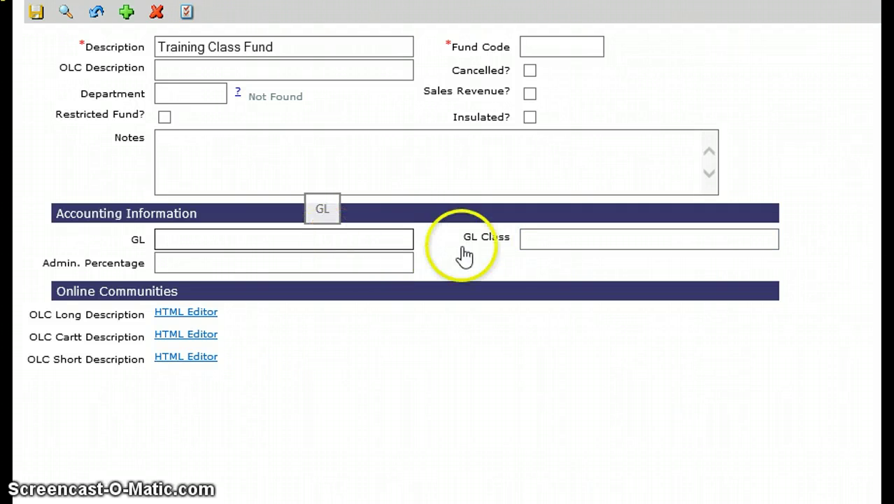
left_click(526, 238)
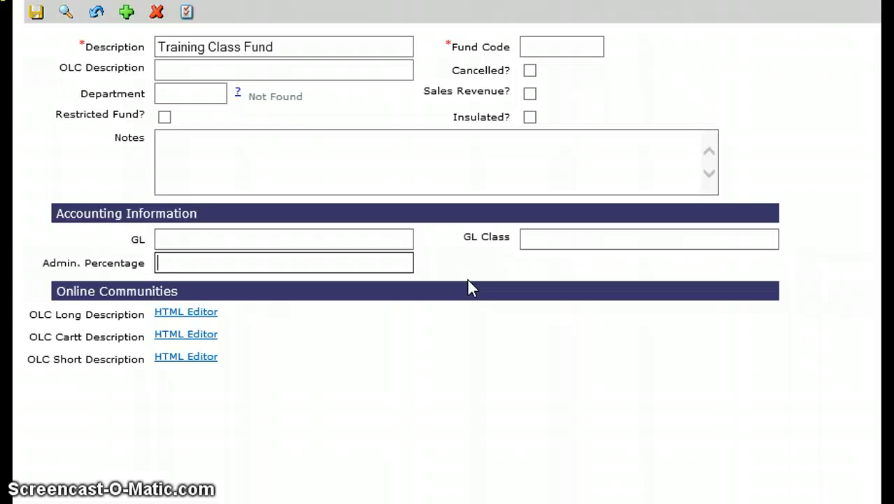
Try an Admin. Percentage of 5 for the training fund and clear the value again.
type("5")
left_click(465, 302)
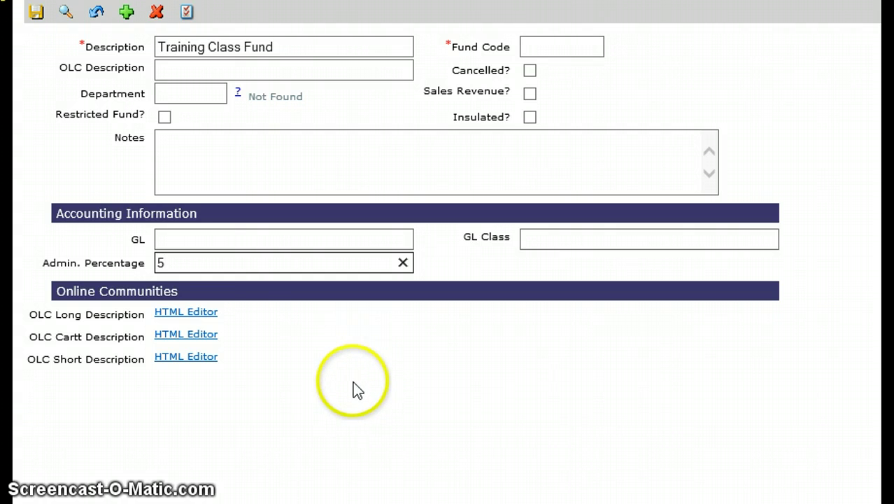
double_click(186, 261)
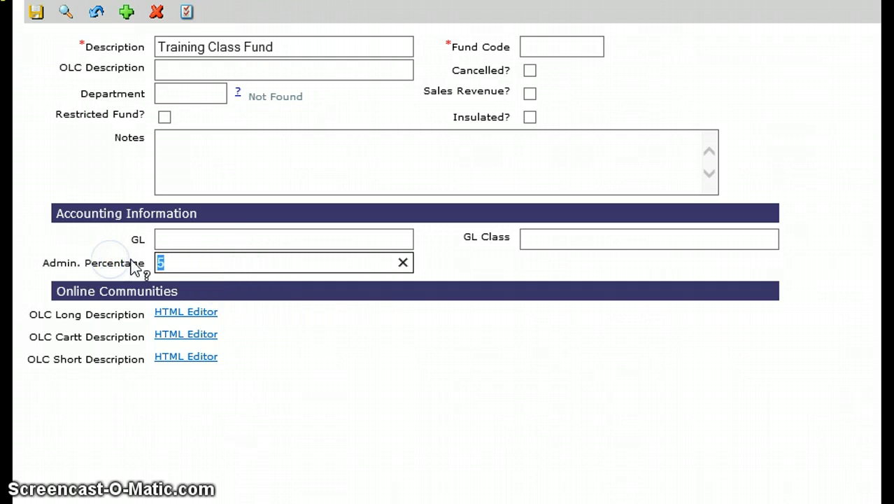
key("BackSpace")
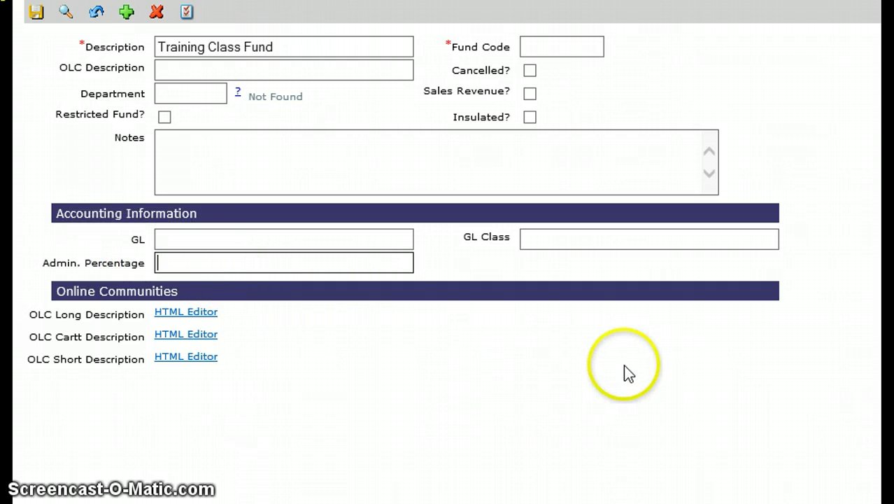